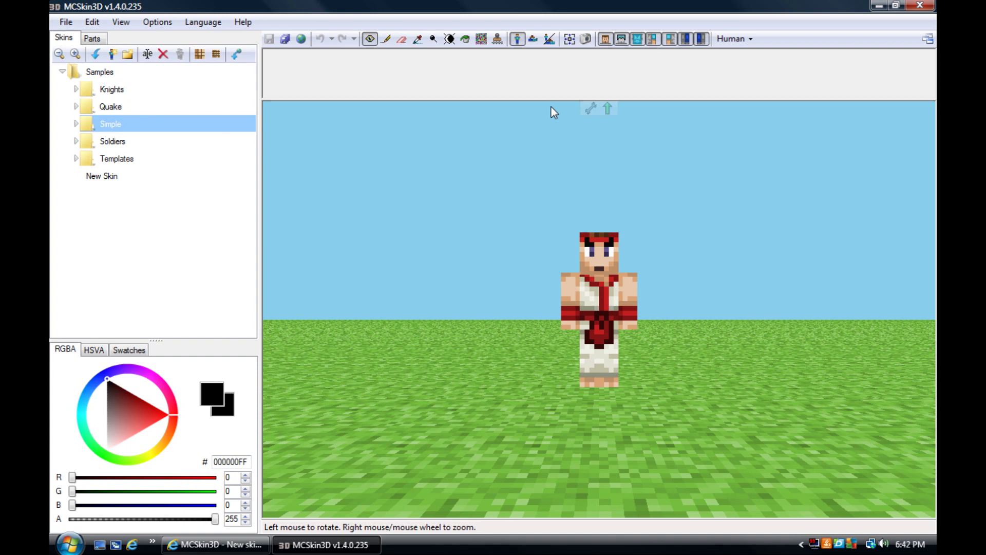
- Cycle through Texture and Perspective views, then settle on the Hybrid texture-plus-3D view
click(533, 47)
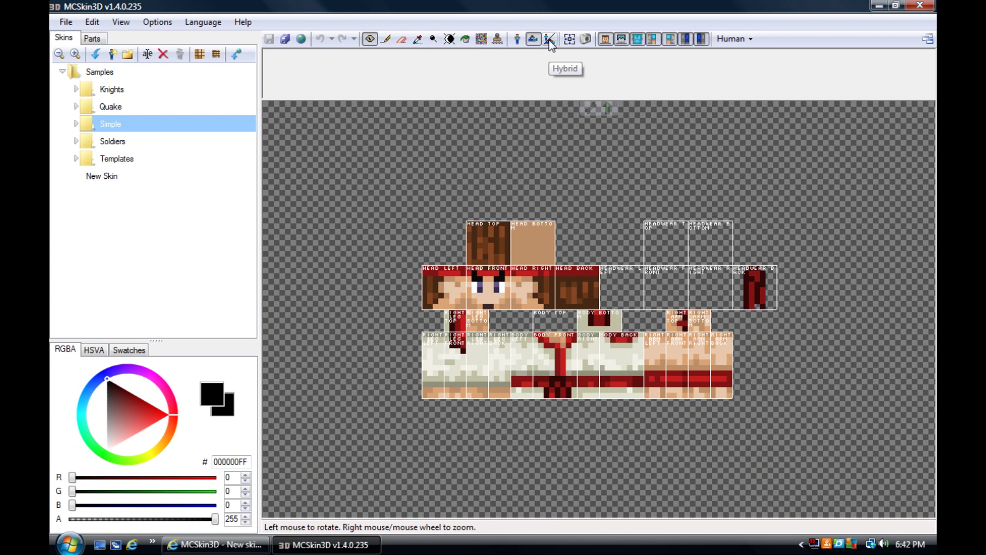
click(516, 43)
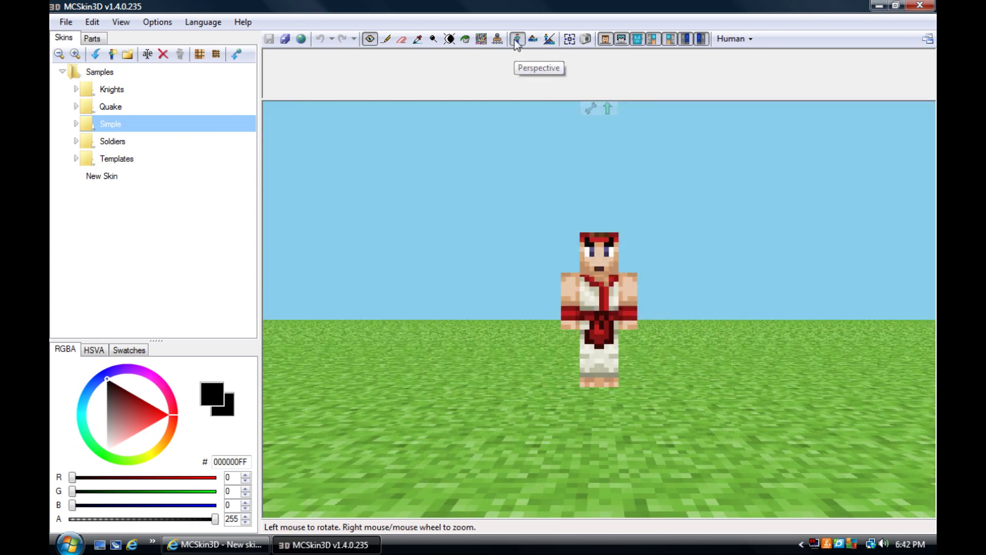
click(554, 42)
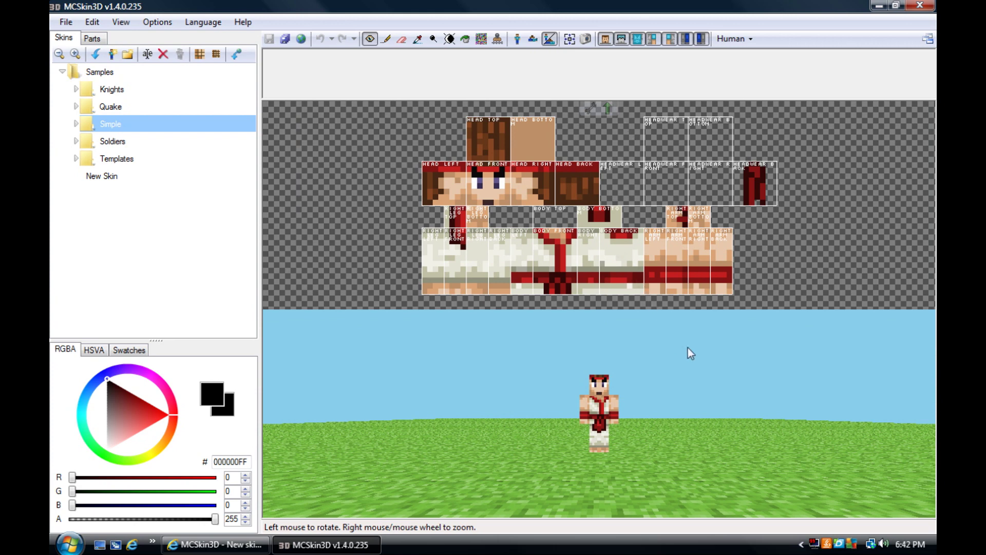
- Zoom in and speckle noise across the character's body front with the Noise tool
click(482, 42)
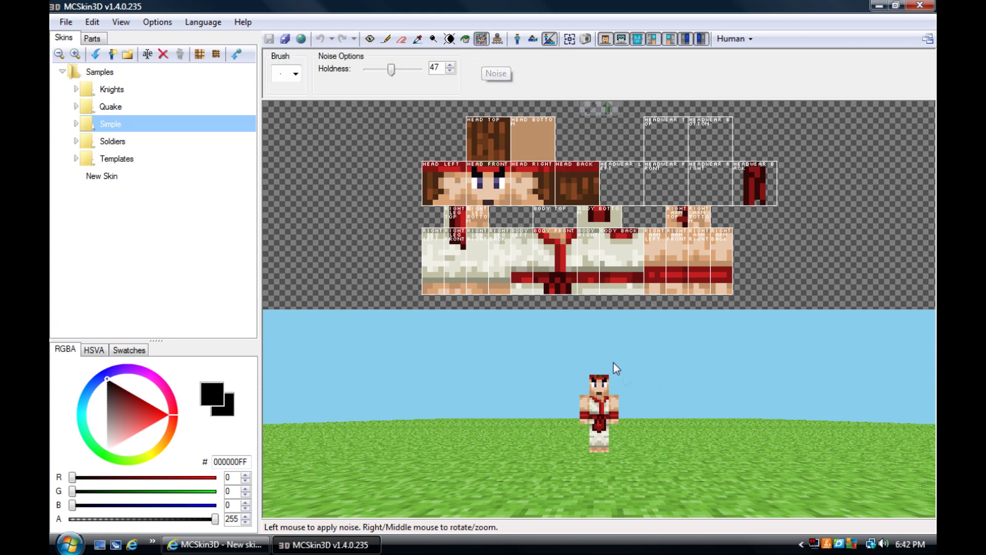
scroll(609, 396, up, 2)
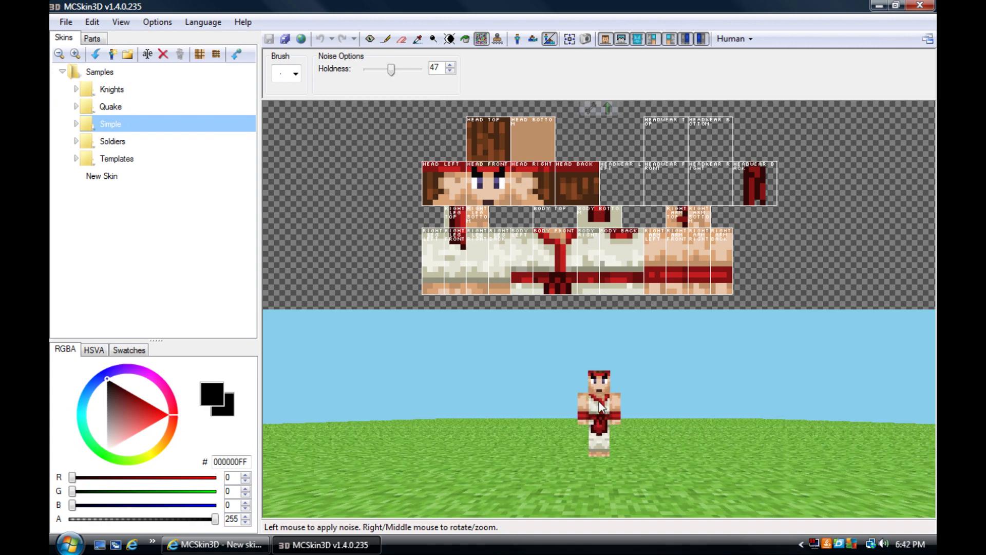
scroll(597, 405, up, 2)
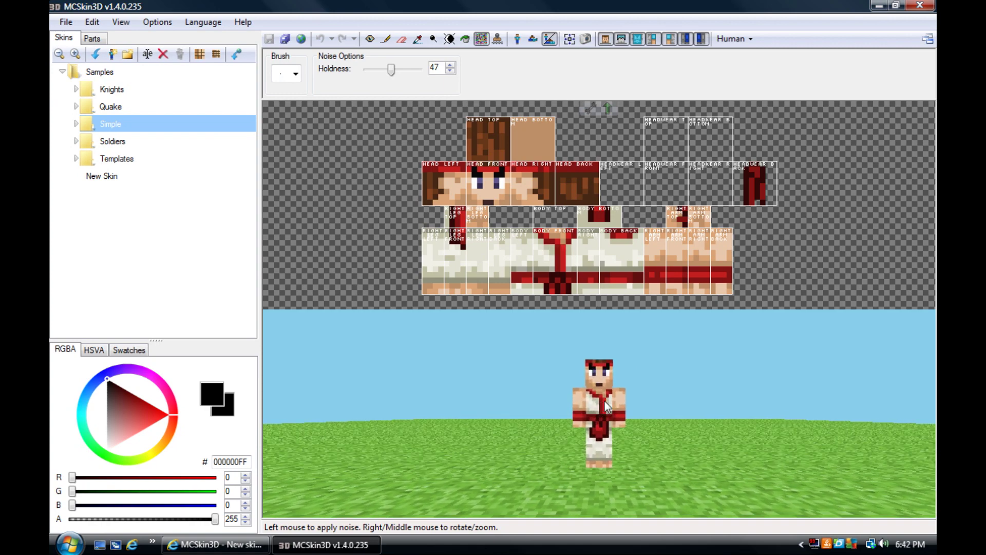
scroll(607, 408, up, 2)
mouse_move(604, 403)
mouse_down()
mouse_move(600, 395)
mouse_move(591, 415)
mouse_move(603, 409)
mouse_move(616, 426)
mouse_move(602, 408)
mouse_up()
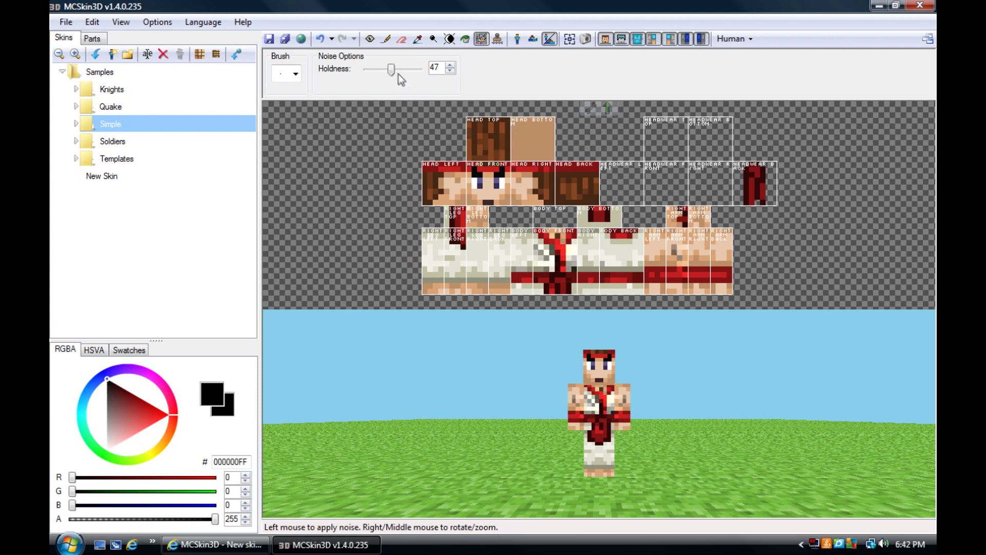
- Raise Holdness to 84, add noise to the chest, and undo the stroke around the eye
drag(399, 73, 411, 71)
mouse_move(599, 411)
mouse_down()
mouse_move(584, 391)
mouse_move(601, 411)
mouse_move(597, 388)
mouse_move(568, 392)
mouse_move(579, 411)
mouse_move(573, 379)
mouse_up()
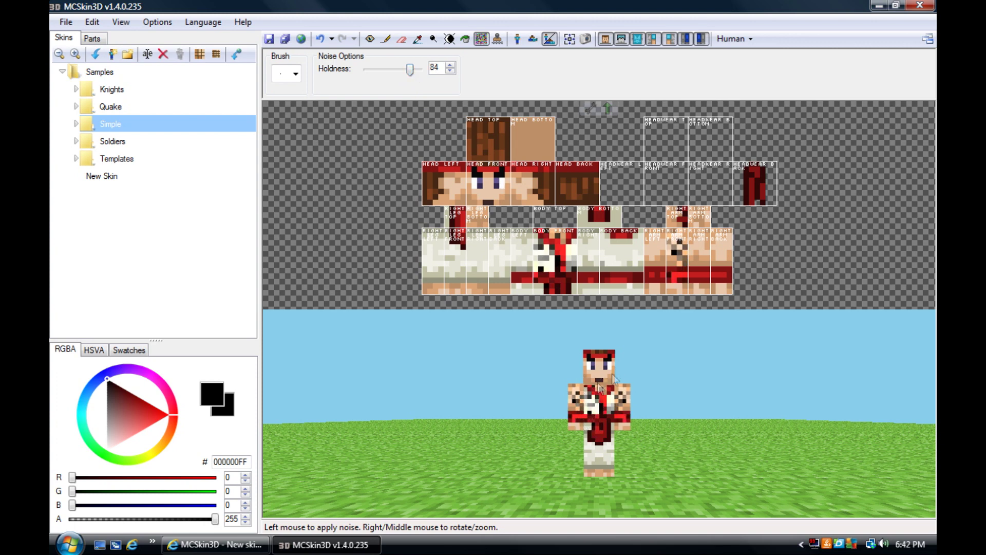
mouse_move(496, 185)
mouse_down()
mouse_move(501, 191)
mouse_move(475, 187)
mouse_up()
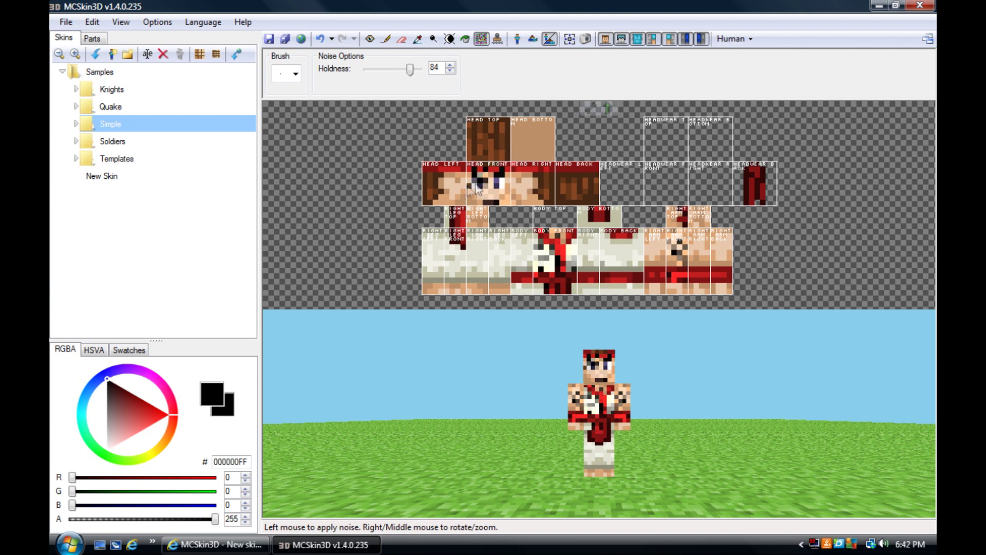
key(ctrl+z)
key(ctrl+z)
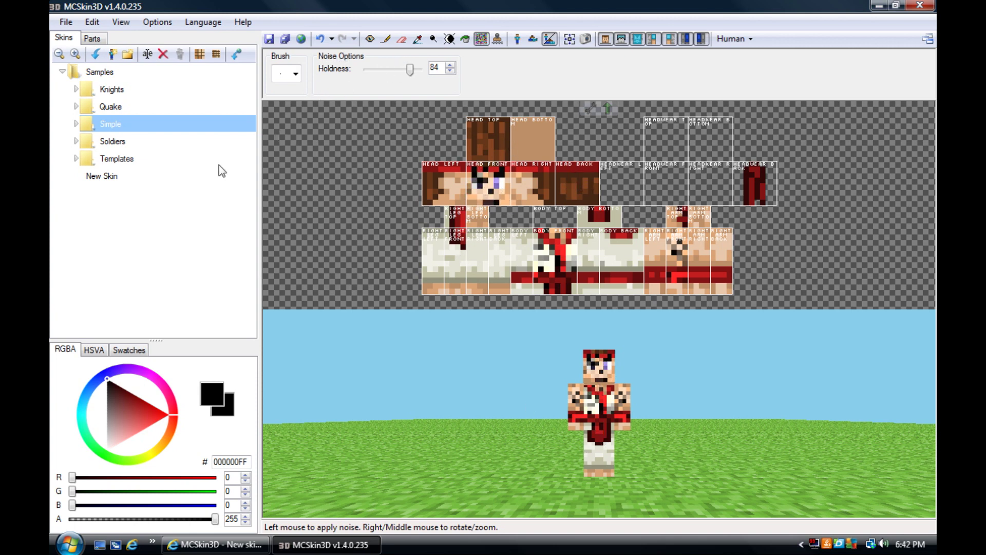
- Flood-fill the empty headwear regions black with the Fill Bucket
click(466, 39)
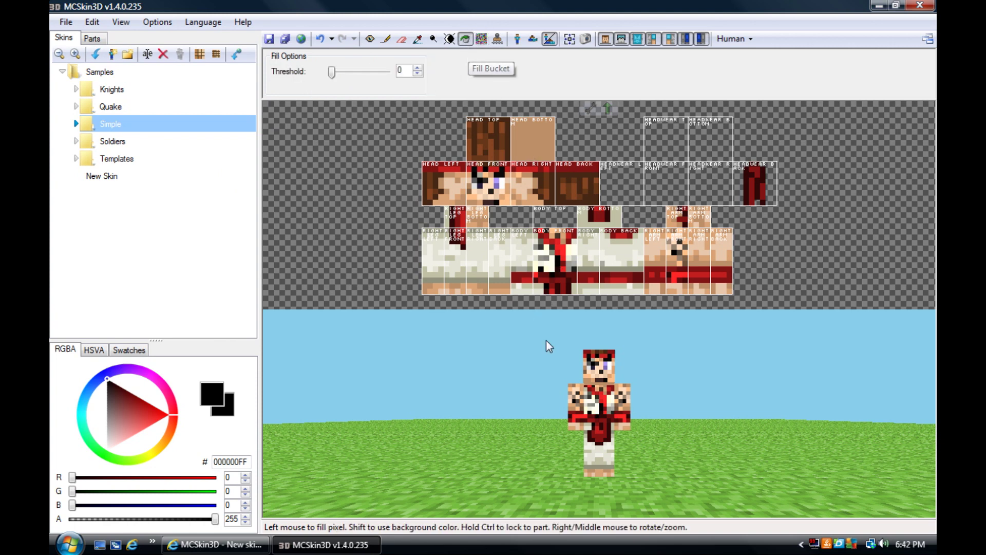
click(596, 377)
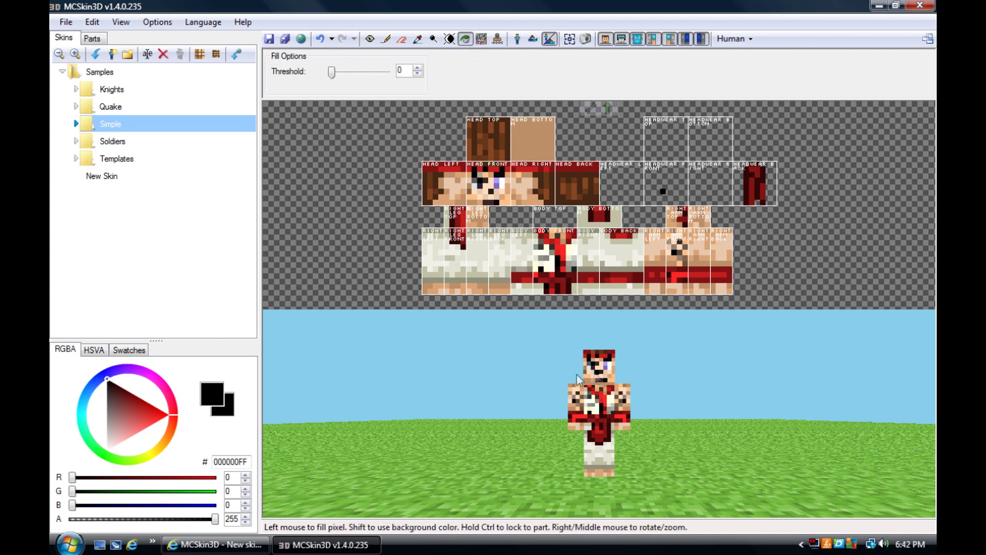
click(594, 378)
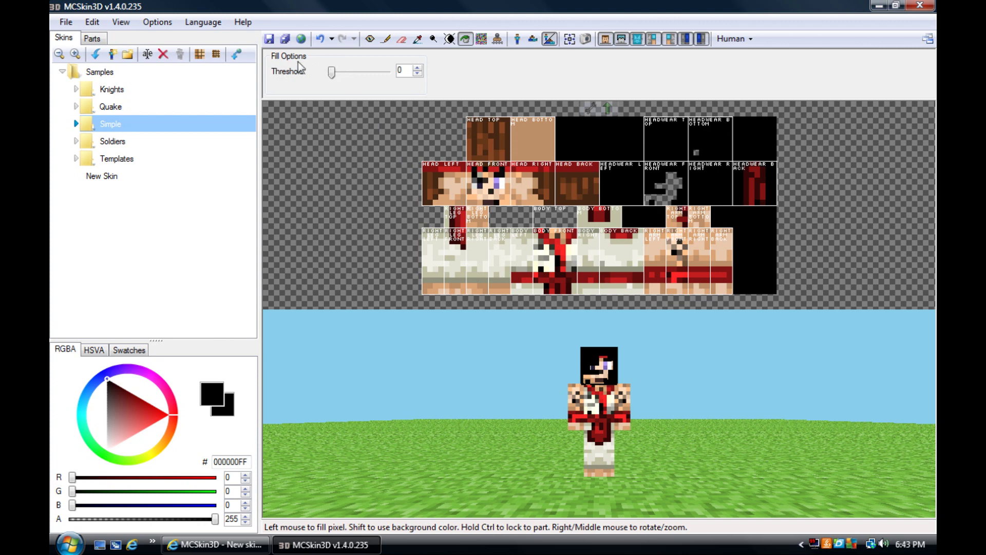
click(450, 39)
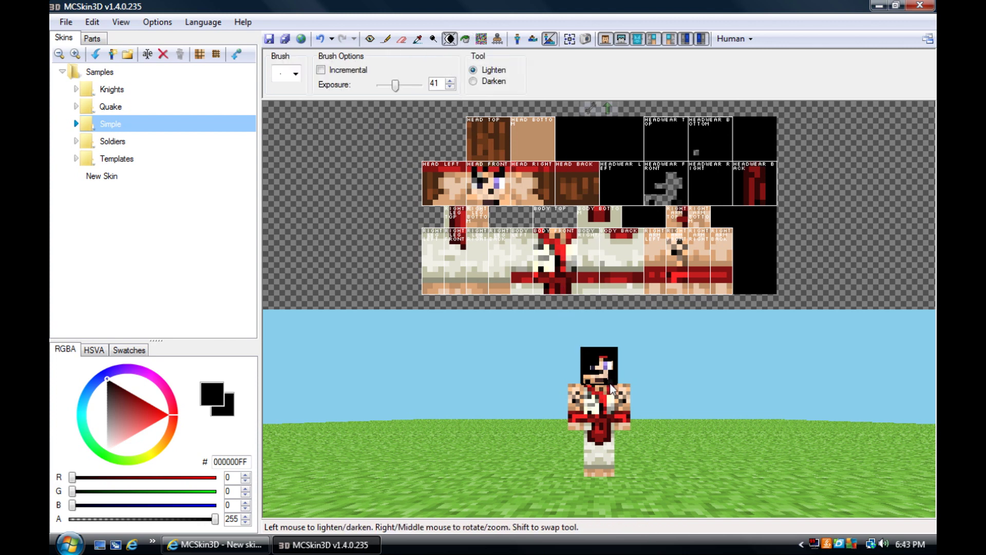
- Lighten a few chest pixels and lower the exposure from 41 to 36
mouse_move(600, 396)
mouse_down()
mouse_move(608, 414)
mouse_move(612, 403)
mouse_move(601, 411)
mouse_move(585, 397)
mouse_move(595, 400)
mouse_move(578, 411)
mouse_move(584, 243)
mouse_up()
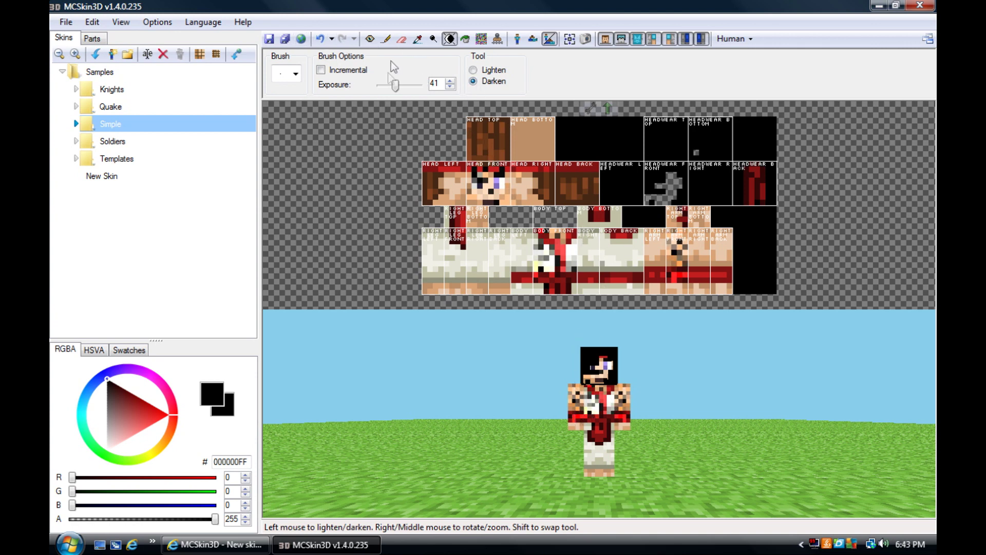
drag(403, 86, 400, 87)
click(433, 40)
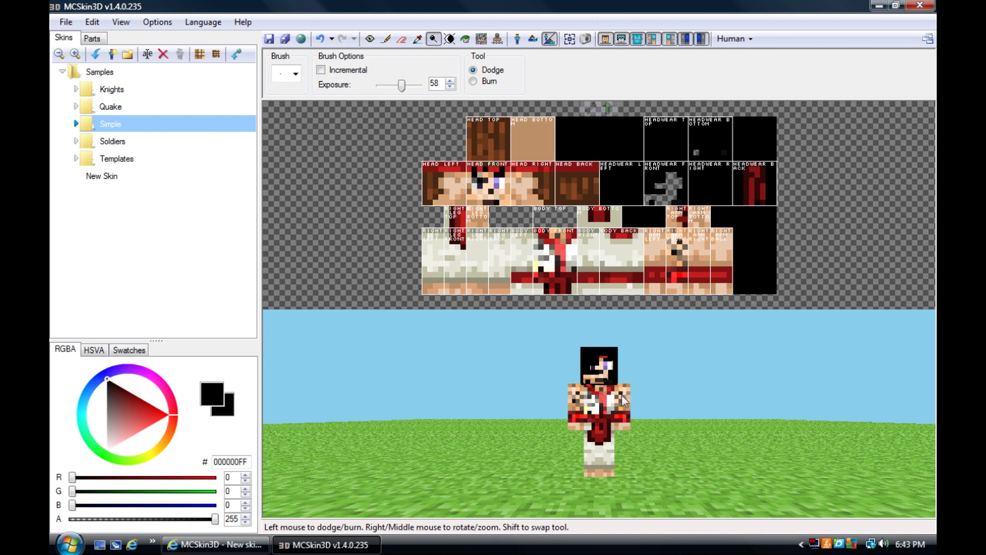
- Burn a pixel darker on the arm, then eyedrop white from the model as paint colour
click(474, 82)
drag(576, 405, 575, 425)
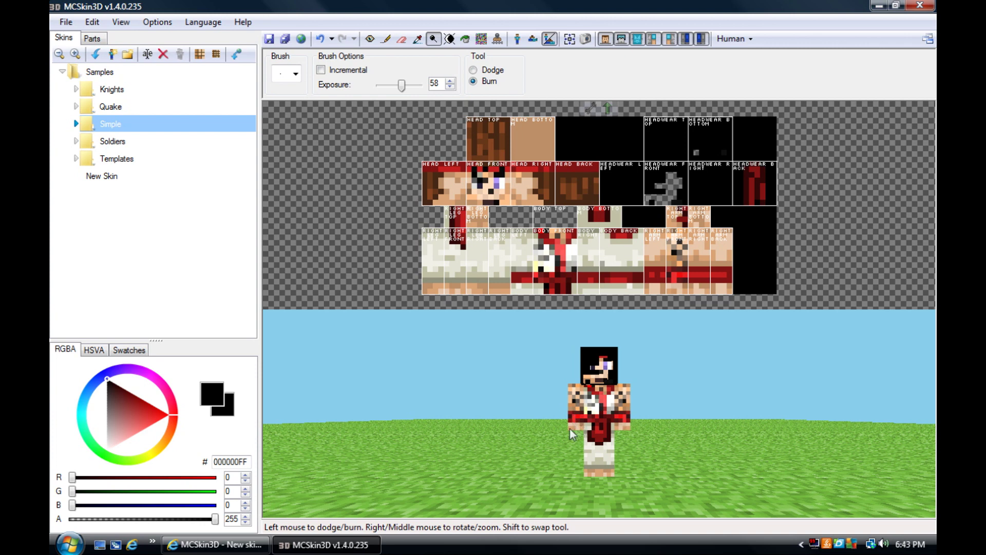
click(418, 39)
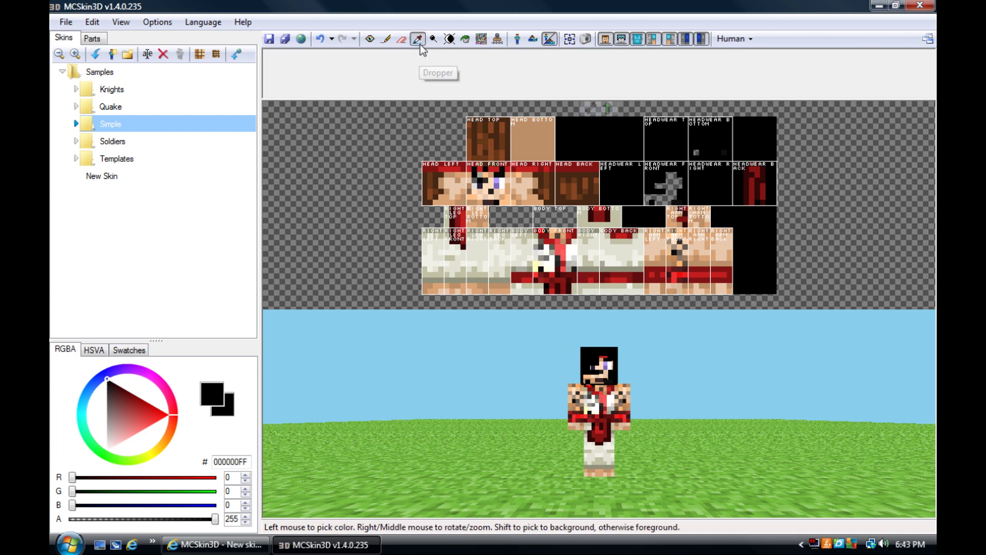
click(611, 401)
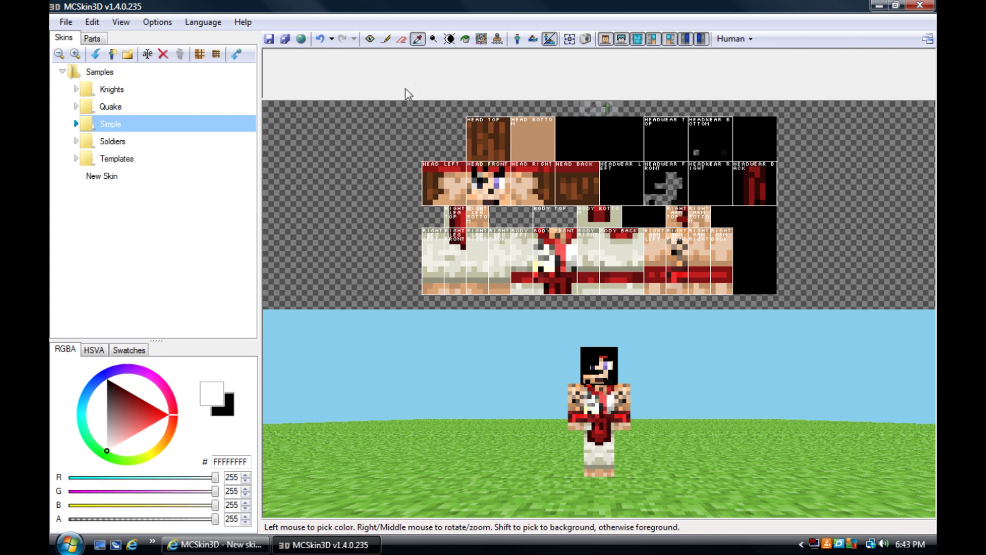
- Select the Pencil tool and show its list of brush shapes and sizes
click(407, 41)
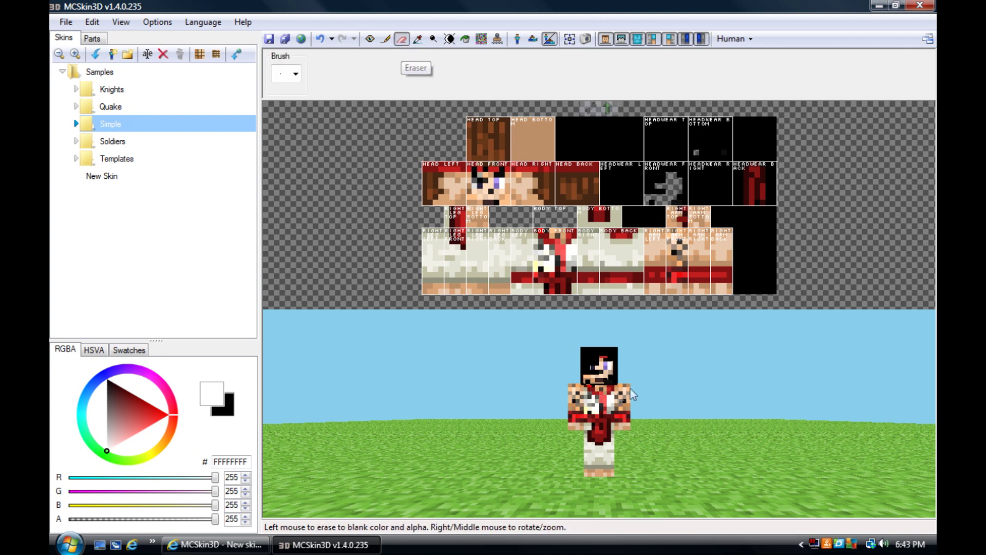
click(387, 44)
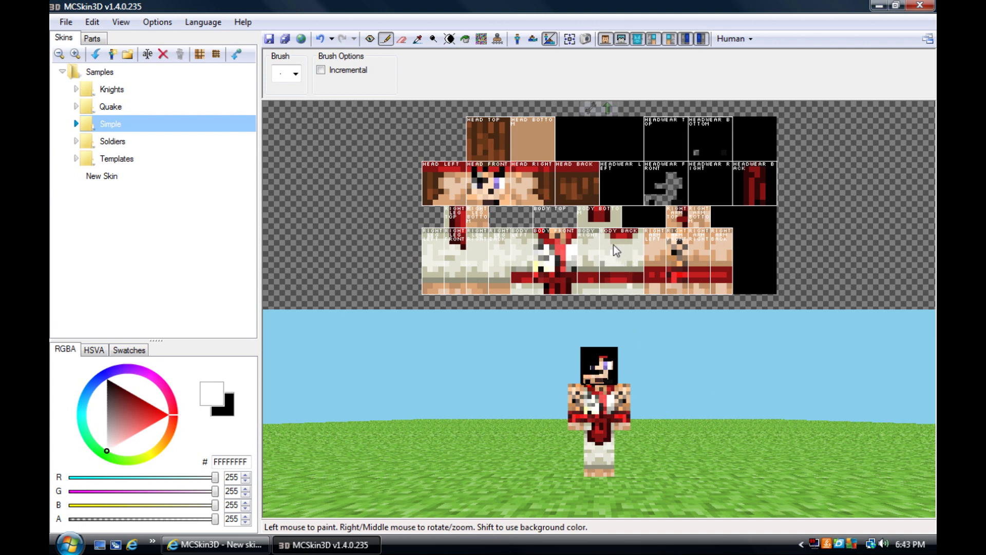
click(295, 74)
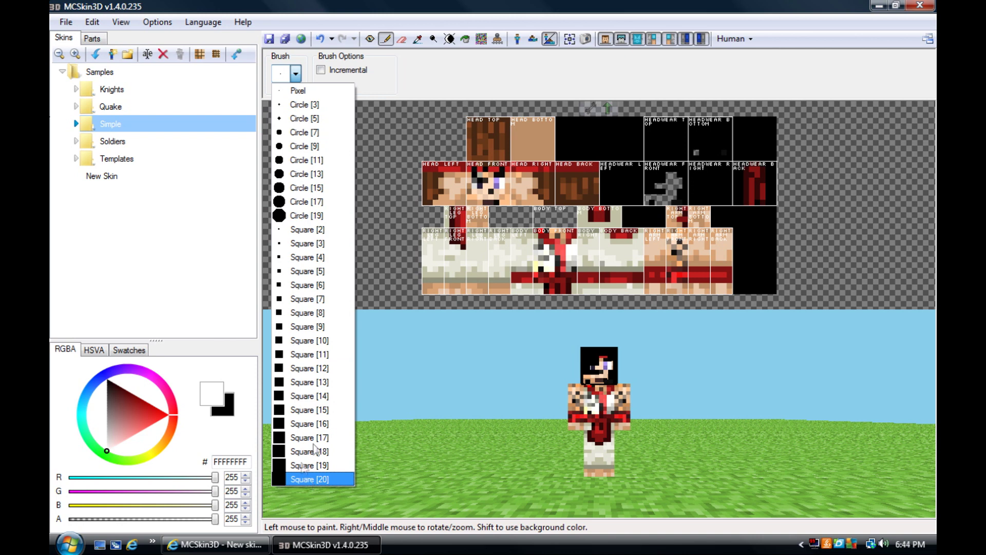
- Choose the single Pixel brush size
click(302, 76)
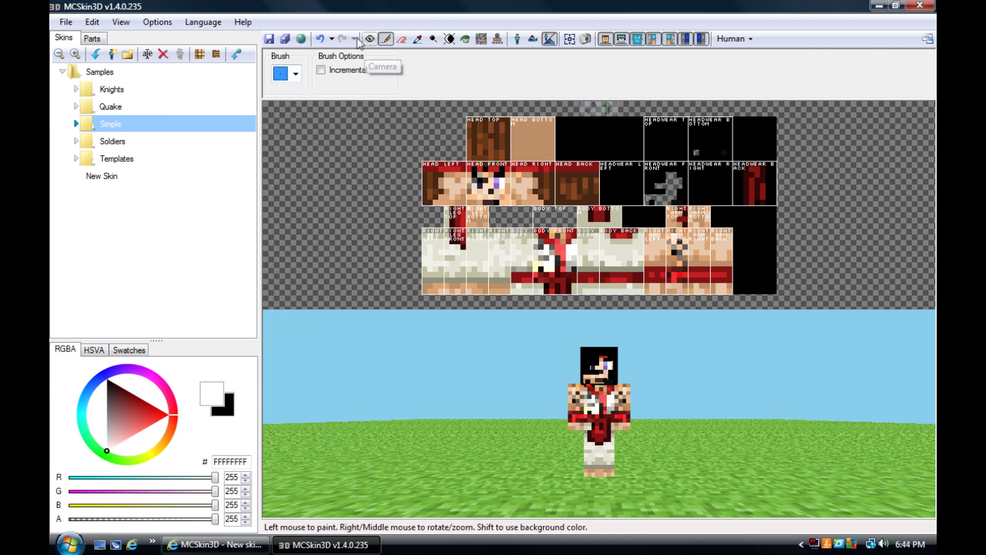
- Undo the four skin edits, removing the noise and black headwear
click(321, 40)
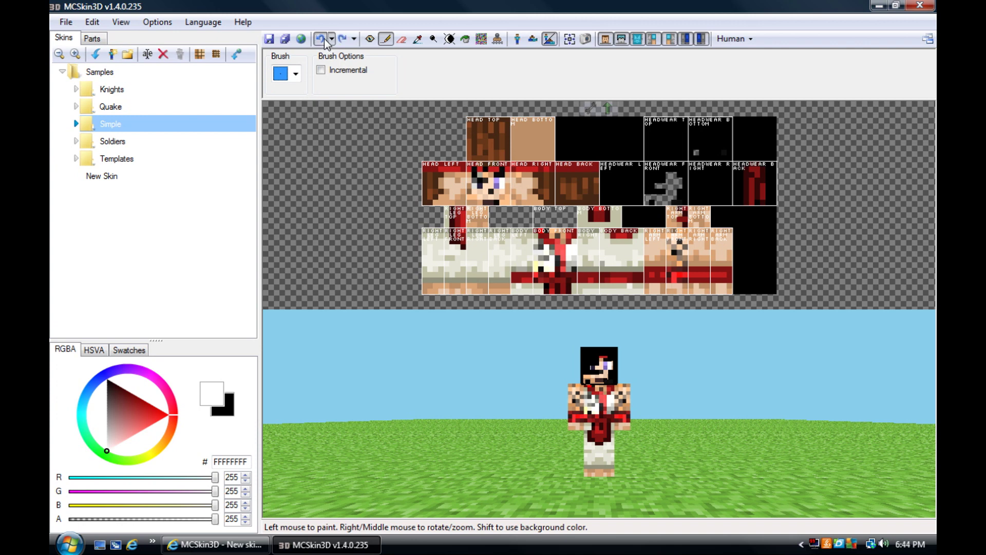
click(322, 39)
click(321, 40)
click(322, 39)
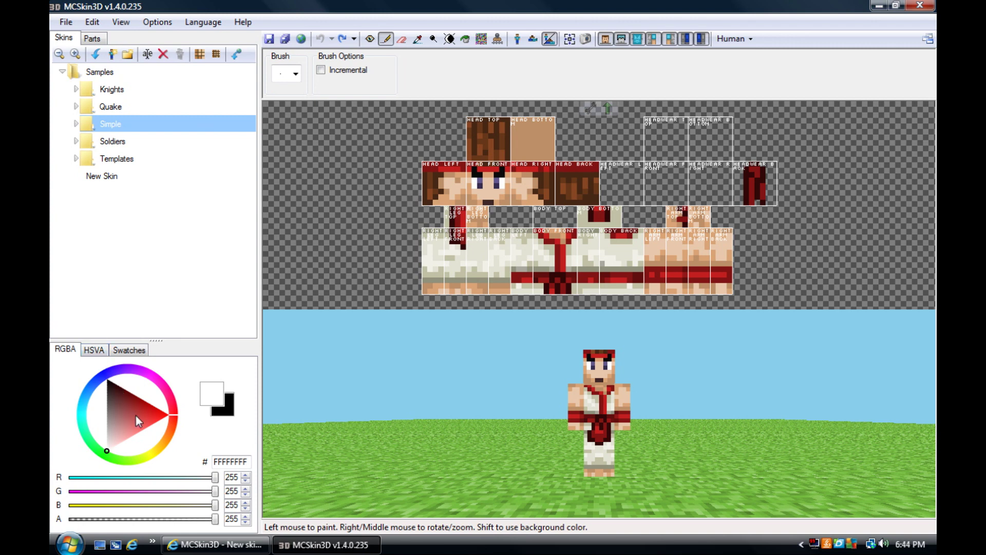
- Set the paint colour to blue-violet 231599FF (hue 246, saturation 70, value 80)
drag(161, 423, 133, 394)
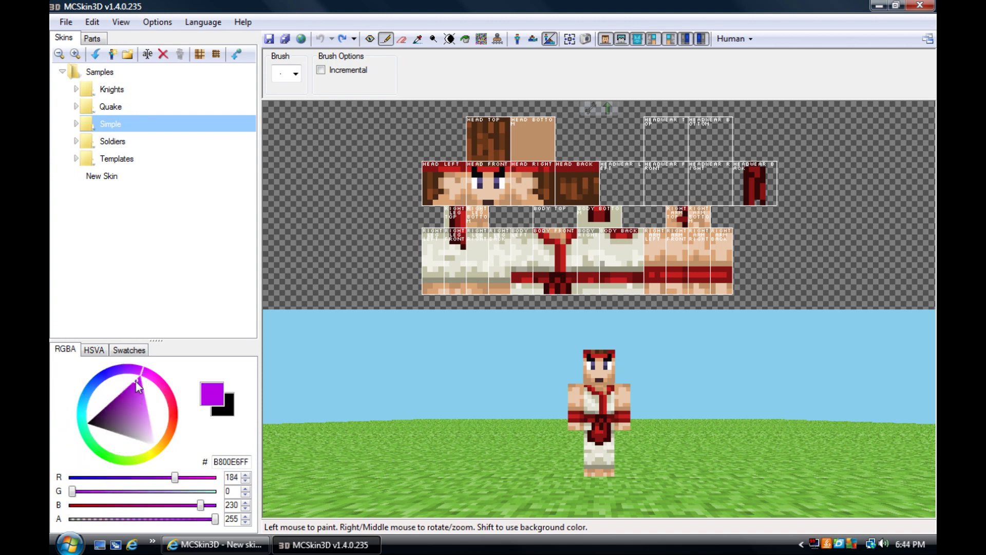
drag(146, 424, 123, 406)
mouse_move(141, 372)
mouse_down()
mouse_move(102, 378)
mouse_move(119, 377)
mouse_move(110, 373)
mouse_move(119, 402)
mouse_move(149, 404)
mouse_up()
- Lower alpha to 96 in HSVA and paint a translucent blue-violet patch over face and body
click(93, 350)
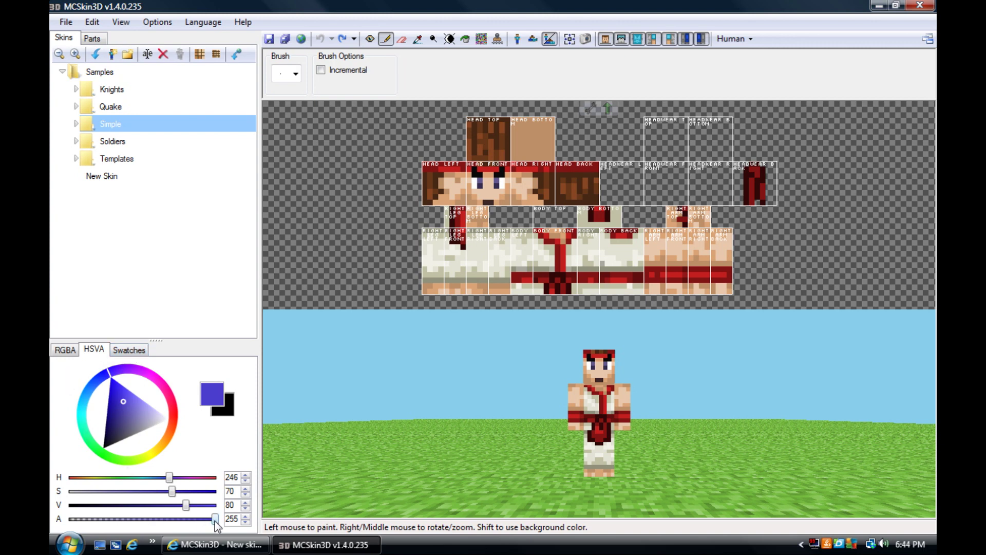
drag(217, 520, 125, 520)
mouse_move(597, 372)
mouse_down()
mouse_move(581, 350)
mouse_move(593, 383)
mouse_move(593, 364)
mouse_move(580, 376)
mouse_move(614, 415)
mouse_move(599, 414)
mouse_move(612, 414)
mouse_move(593, 402)
mouse_move(596, 392)
mouse_move(606, 409)
mouse_move(598, 407)
mouse_move(630, 375)
mouse_up()
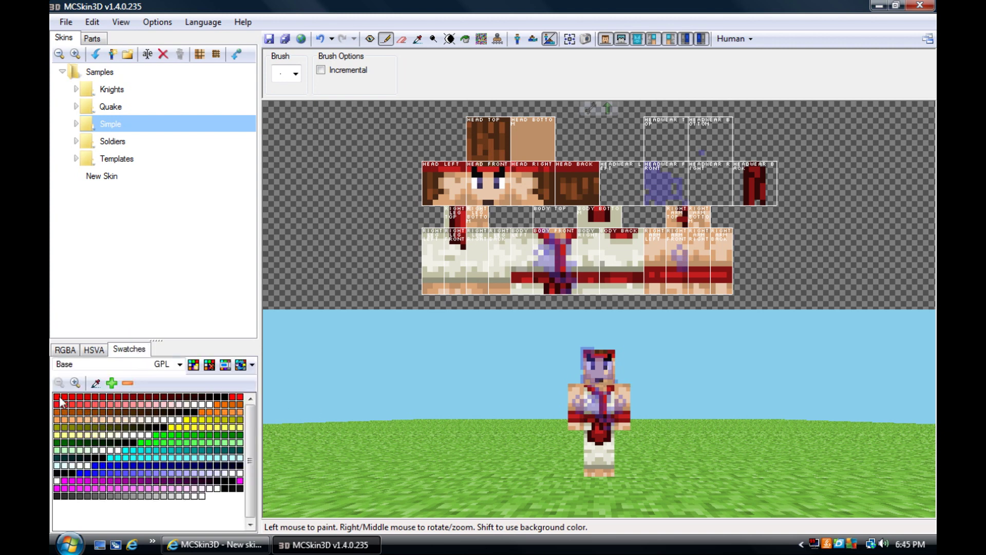
- Pick two swatches from the grid, browse the format and palette lists, and keep the Base palette
click(57, 404)
click(64, 411)
click(251, 365)
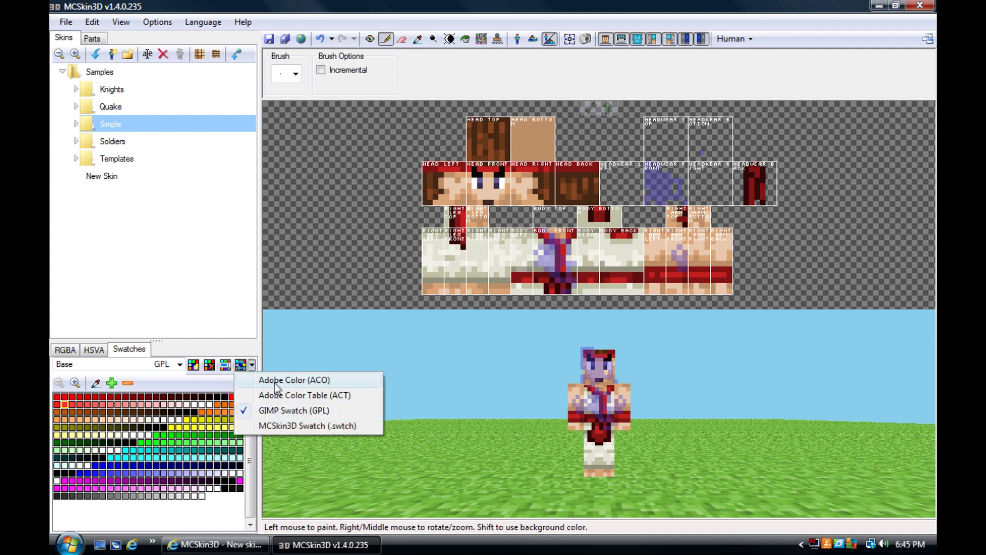
click(295, 425)
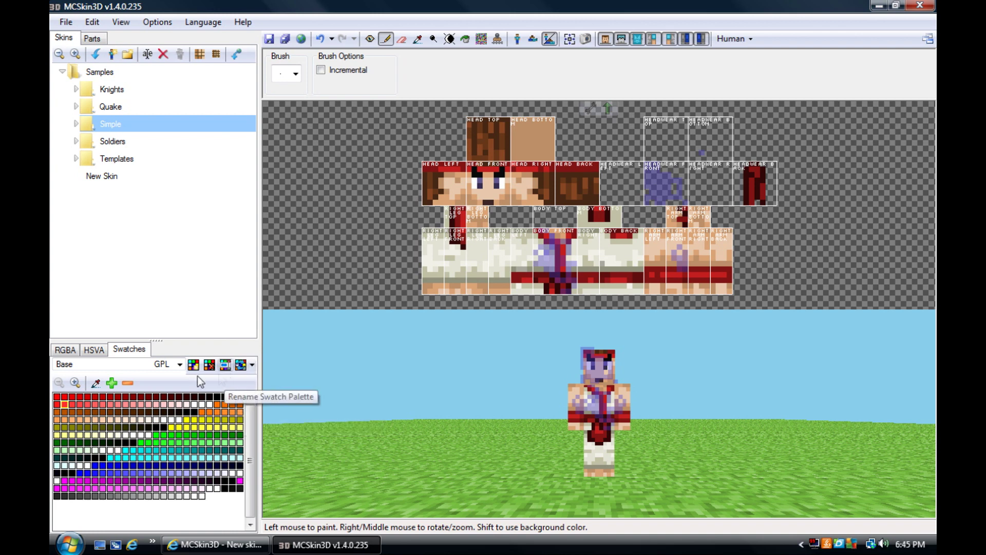
click(180, 365)
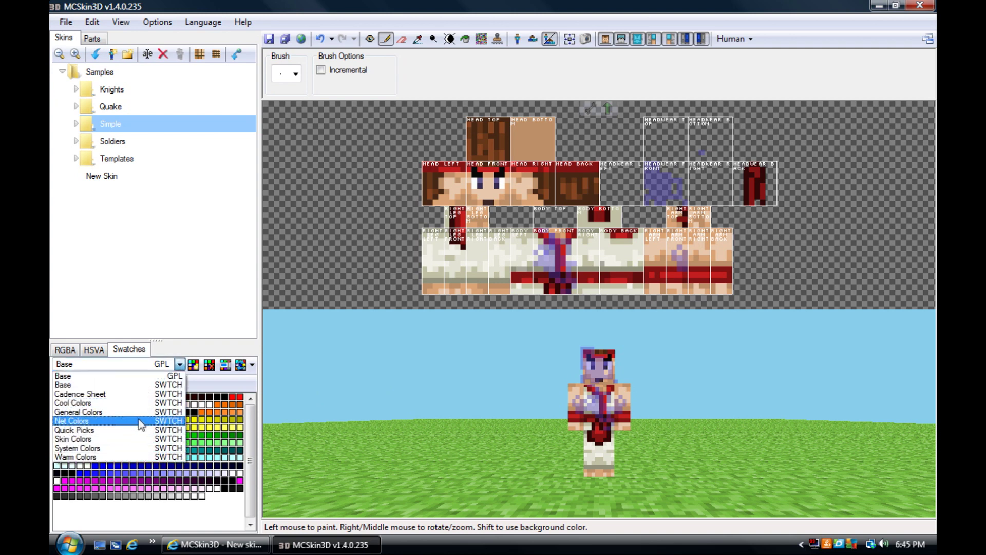
click(72, 376)
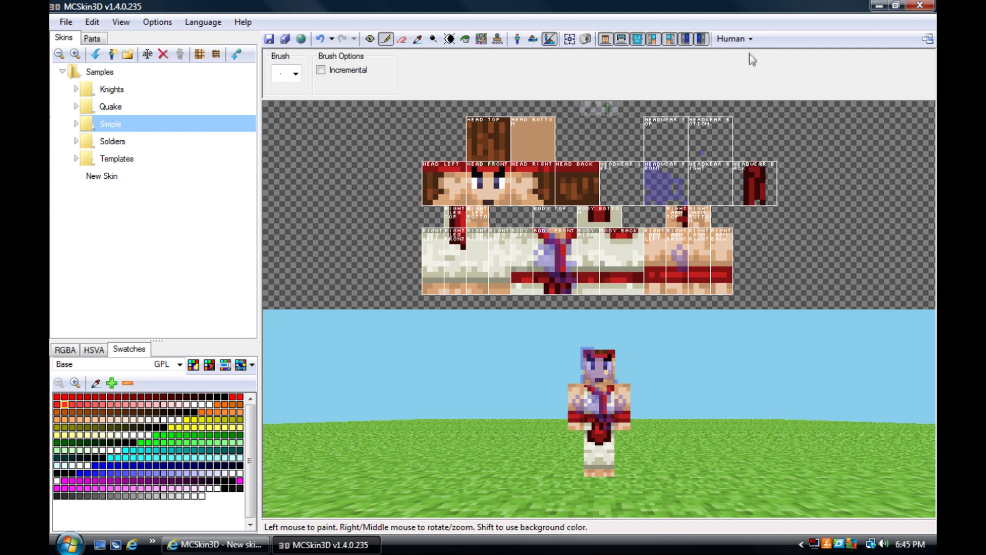
- Open the blank New Skin from the Skins tree
click(751, 39)
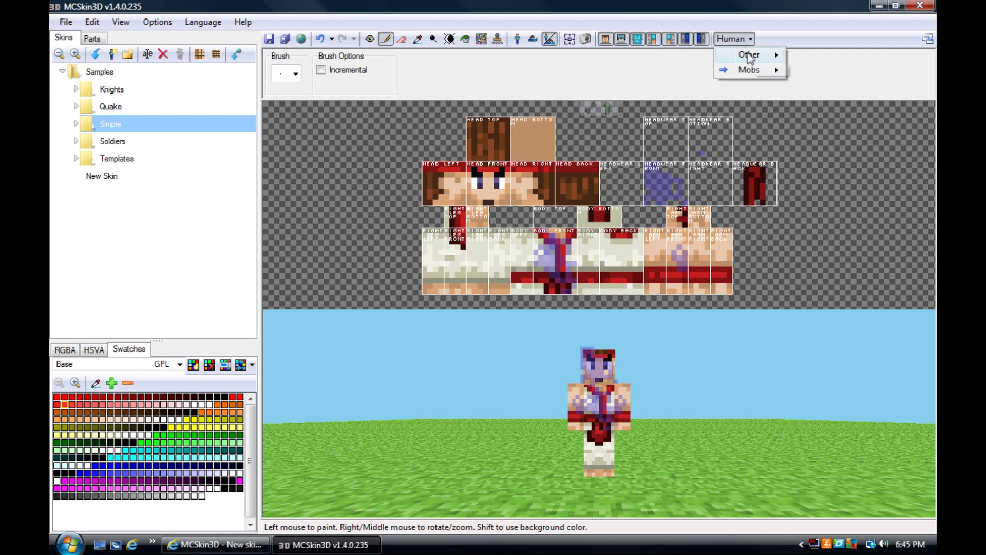
mouse_move(750, 56)
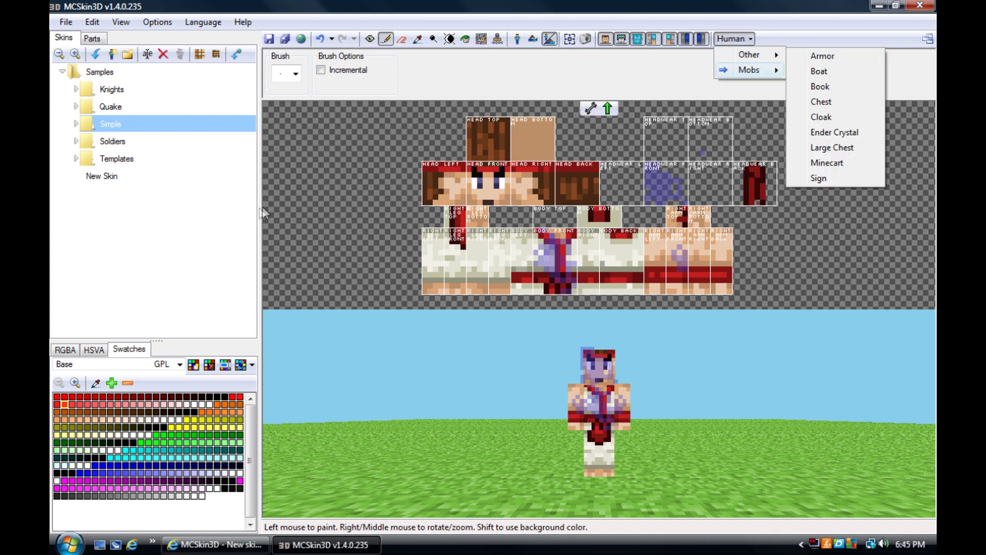
click(102, 175)
- Switch the skin's model from Human to Mobs > Passive > SnowMan
click(748, 41)
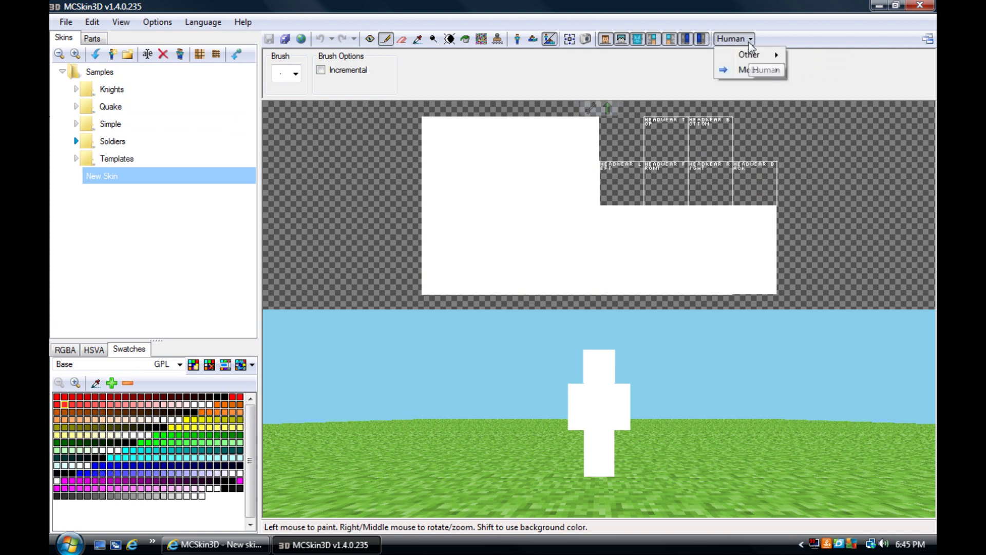
mouse_move(757, 71)
mouse_move(820, 77)
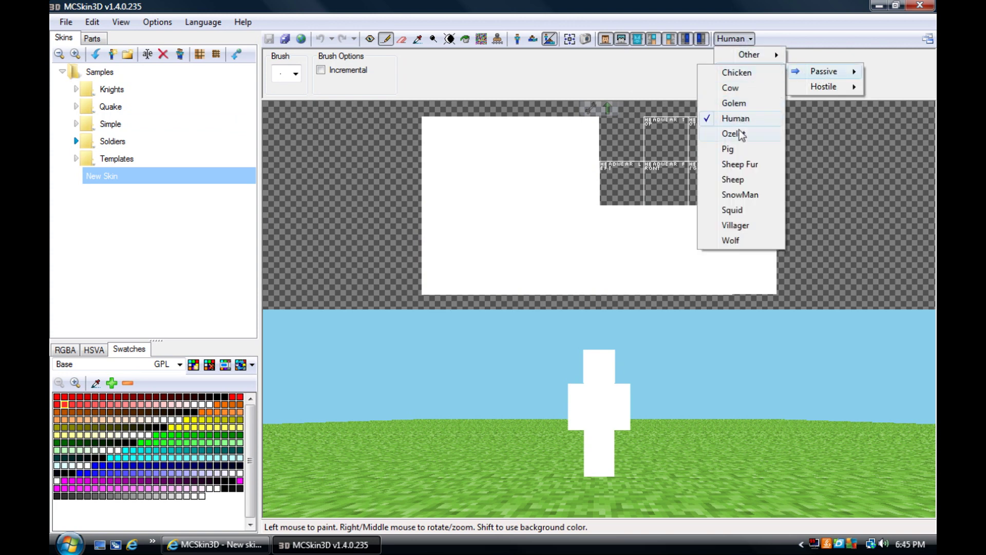
click(741, 194)
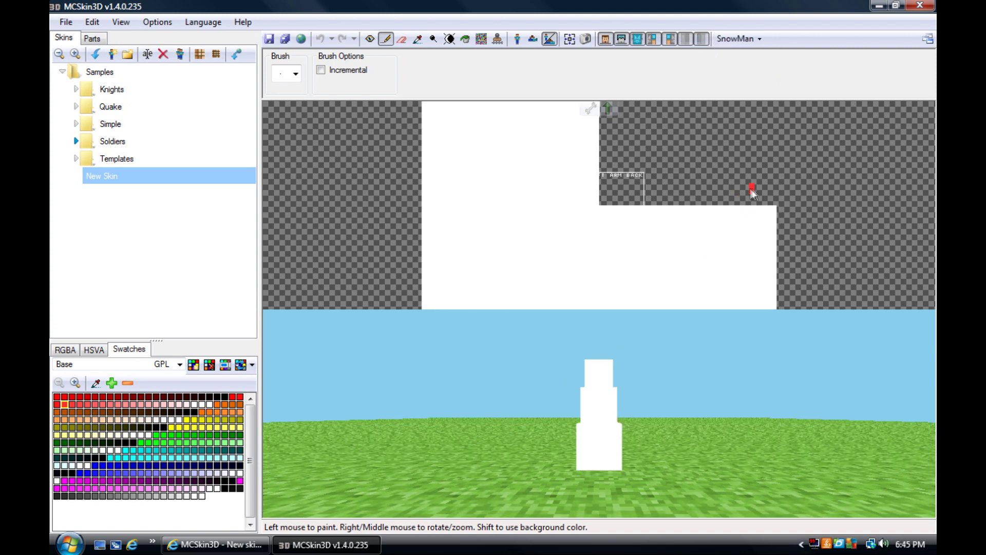
- Paint red pixels onto the snowman with the pencil, orbiting around it
click(57, 397)
mouse_move(584, 452)
mouse_down()
mouse_move(603, 424)
mouse_move(598, 443)
mouse_move(637, 437)
mouse_move(598, 346)
mouse_move(615, 424)
mouse_move(584, 316)
mouse_up()
mouse_move(533, 352)
right_down()
mouse_move(639, 438)
mouse_move(687, 449)
mouse_move(341, 425)
mouse_move(576, 453)
mouse_move(476, 334)
mouse_move(520, 349)
mouse_move(557, 443)
mouse_move(607, 391)
right_up()
- Change the preview model to Mobs > Passive > Ozelot
click(739, 39)
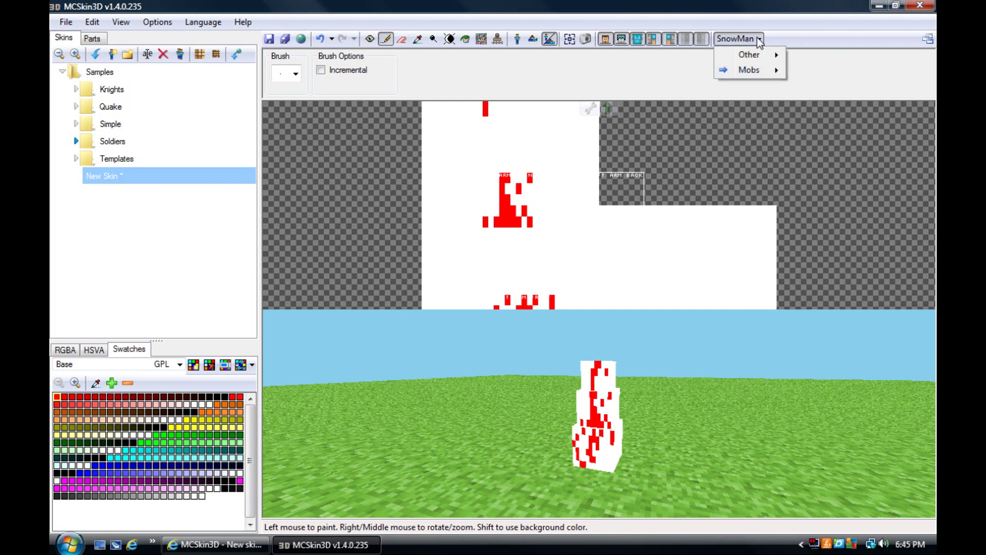
mouse_move(783, 71)
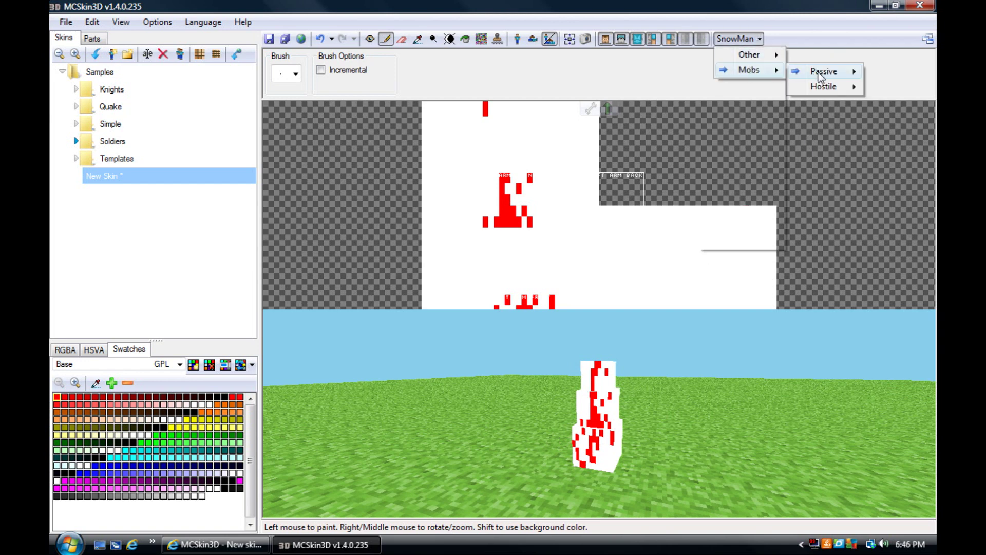
mouse_move(824, 72)
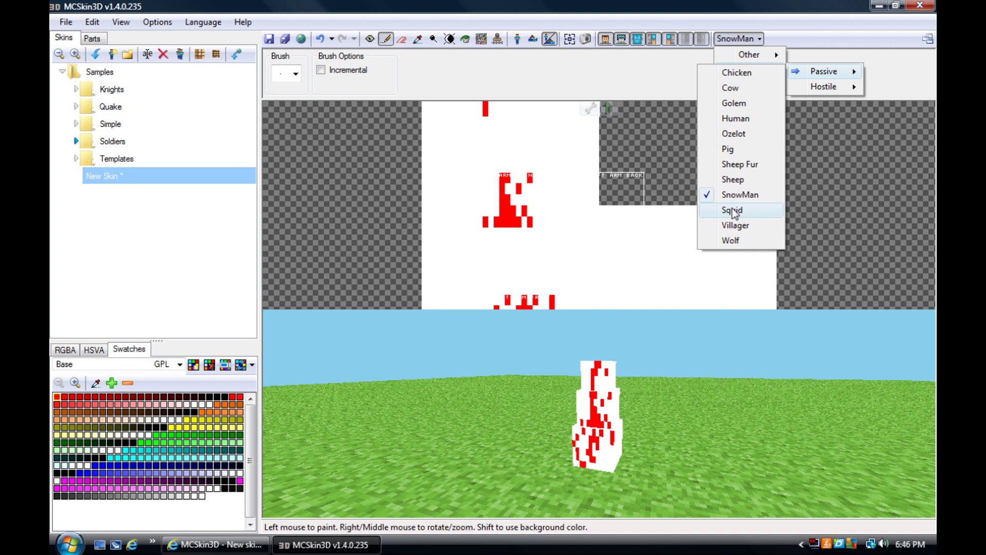
click(744, 134)
- Paint red marks on the Ozelot's head, body and tail stripes
right_drag(618, 390, 503, 374)
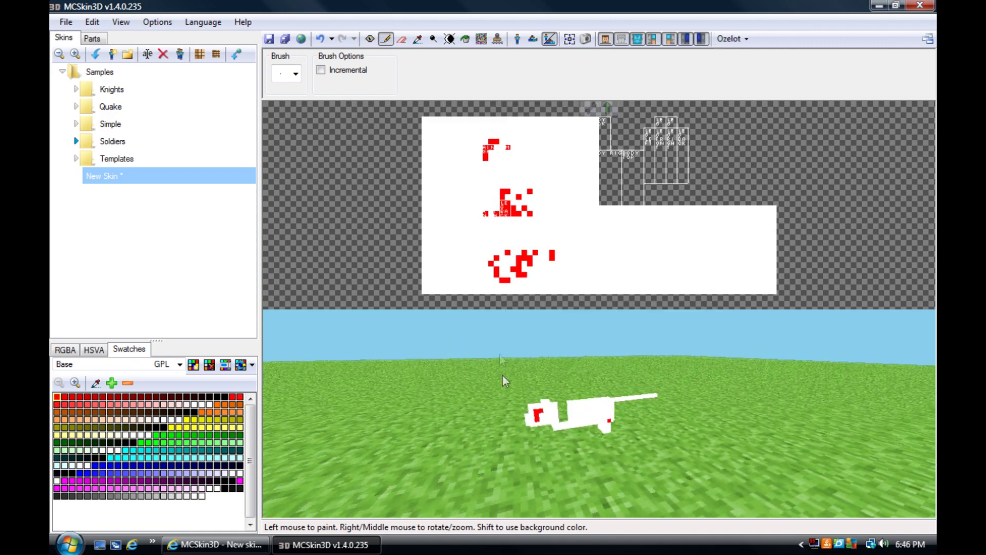
mouse_move(549, 431)
mouse_down()
mouse_move(547, 405)
mouse_move(588, 422)
mouse_move(572, 424)
mouse_move(600, 413)
mouse_up()
mouse_move(565, 341)
right_down()
mouse_move(730, 452)
mouse_move(695, 412)
right_up()
mouse_move(596, 383)
mouse_down()
mouse_move(606, 393)
mouse_move(615, 366)
mouse_move(606, 383)
mouse_up()
right_drag(671, 358, 734, 339)
click(745, 39)
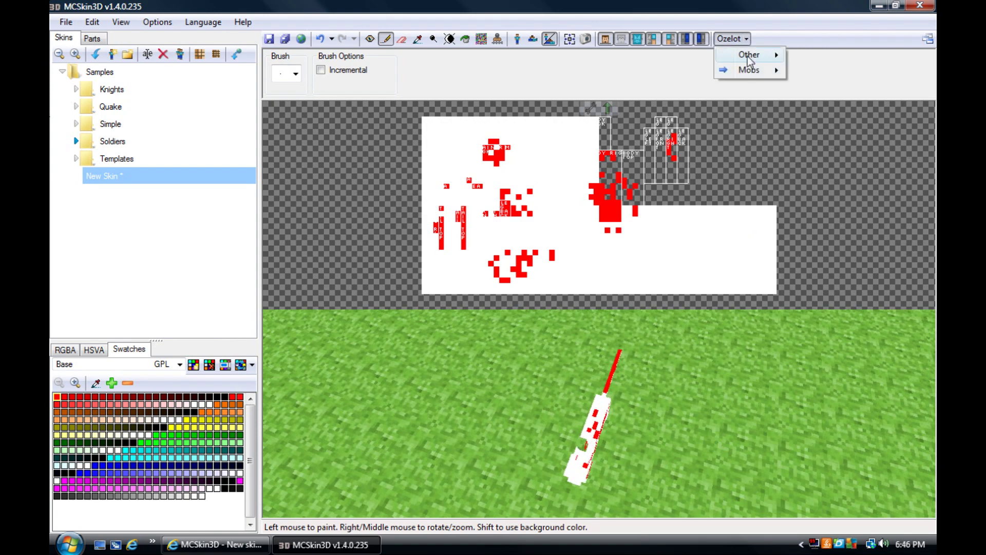
mouse_move(748, 57)
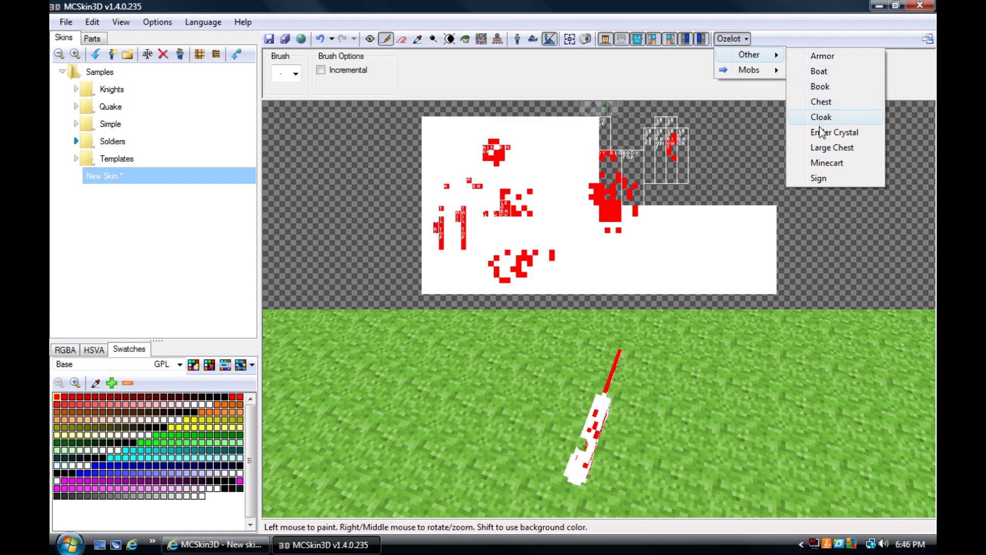
- Set the model to Minecart, then to Mobs > Passive > Villager
click(823, 164)
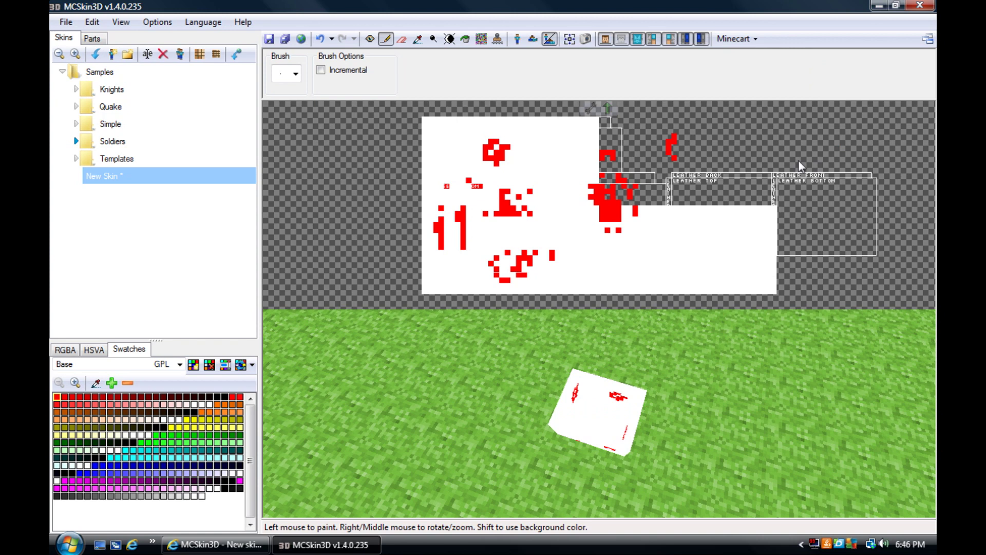
click(745, 43)
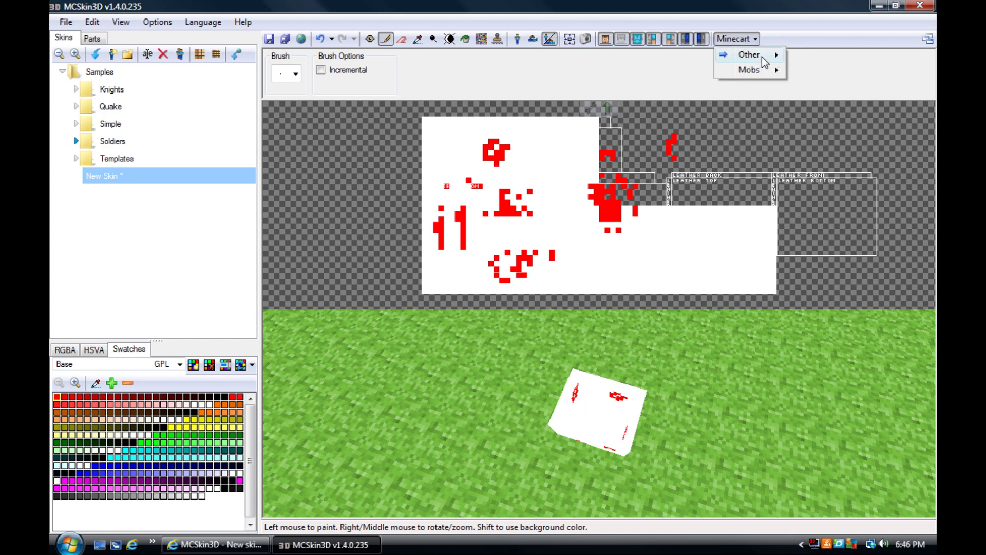
mouse_move(765, 59)
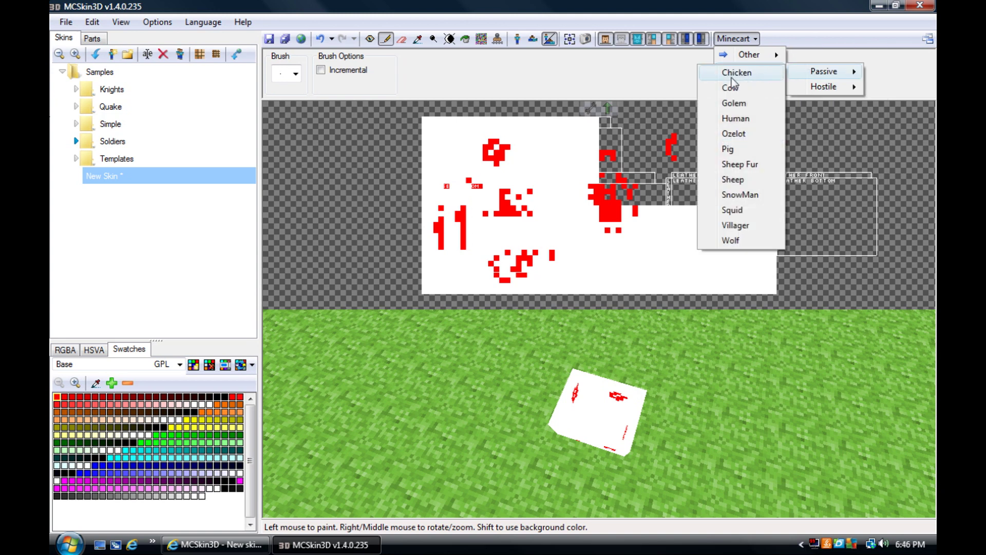
click(751, 229)
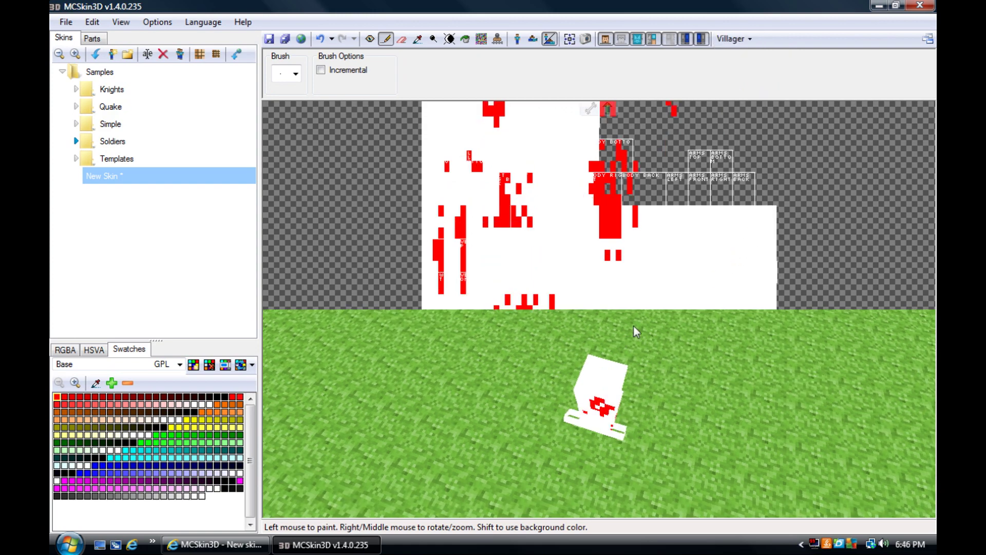
- Paint red pixels across the Villager's head, body and arms
right_drag(634, 326, 605, 461)
drag(595, 385, 612, 390)
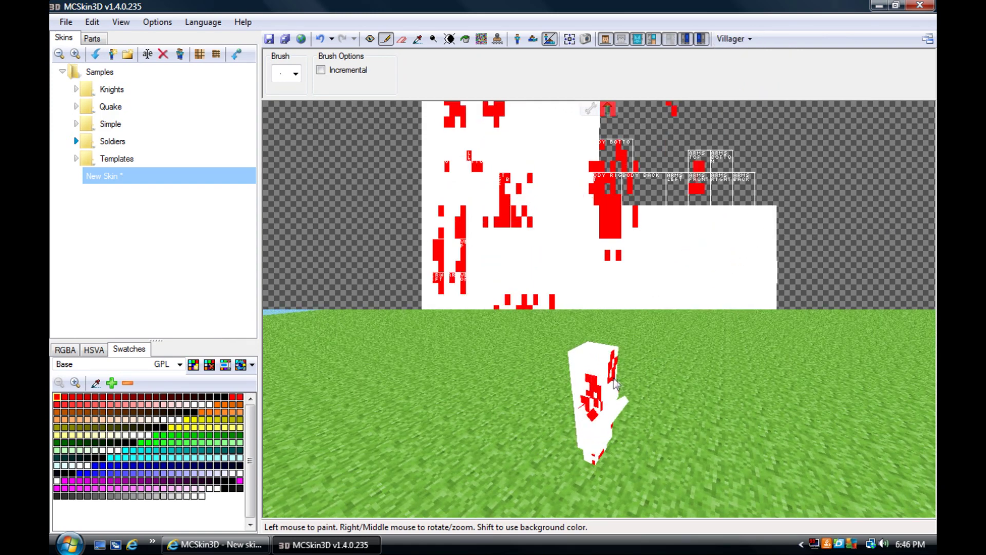
mouse_move(611, 391)
right_down()
mouse_move(445, 353)
mouse_move(394, 384)
mouse_move(437, 380)
right_up()
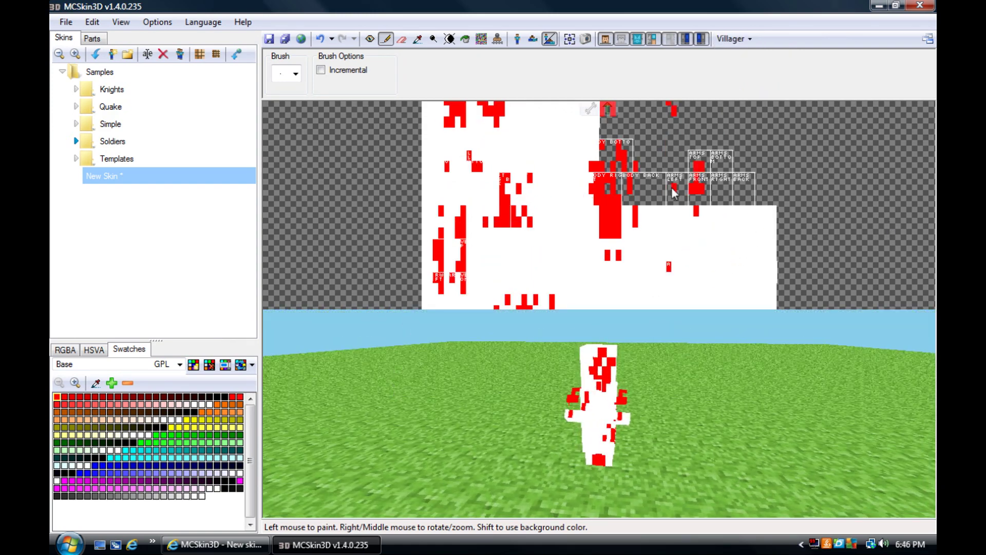
click(743, 38)
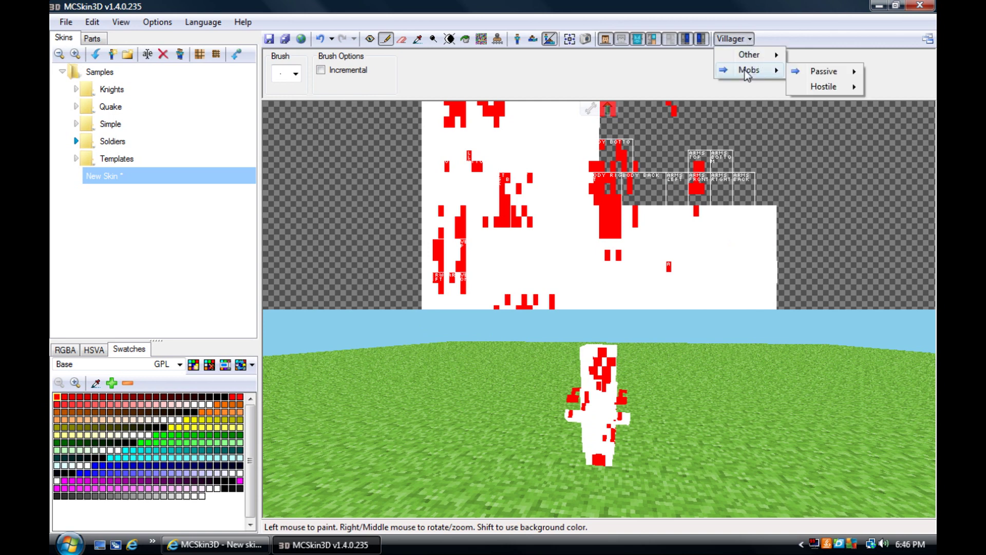
mouse_move(824, 86)
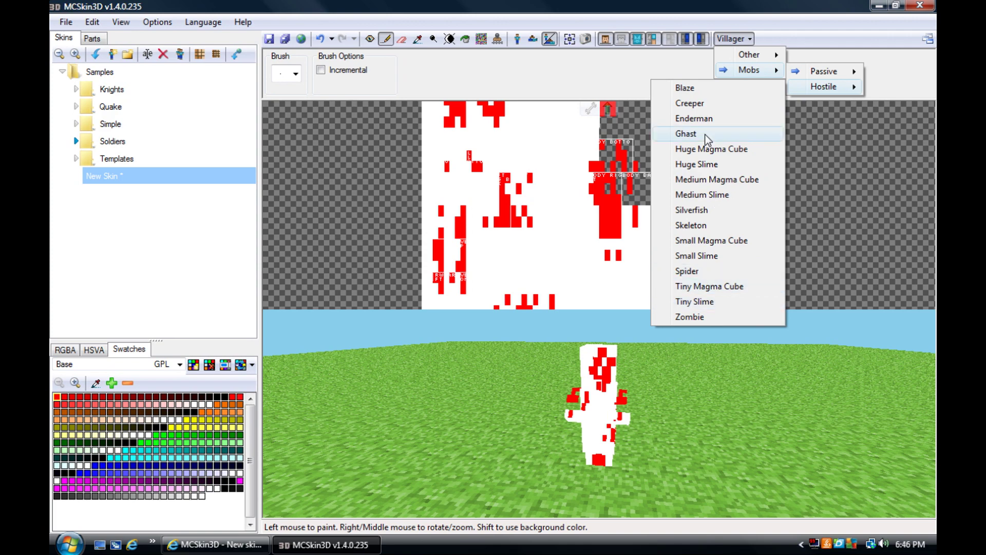
- Set the model to Mobs > Hostile > Ghast and add red strokes plus a texture pixel
click(687, 134)
mouse_move(584, 378)
mouse_down()
mouse_move(591, 405)
mouse_move(615, 384)
mouse_move(558, 395)
mouse_up()
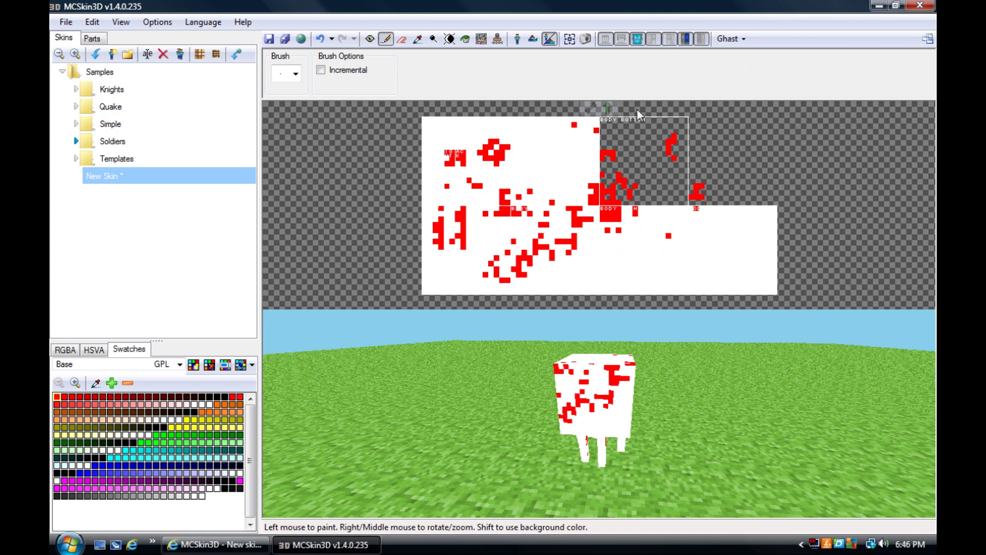
click(608, 277)
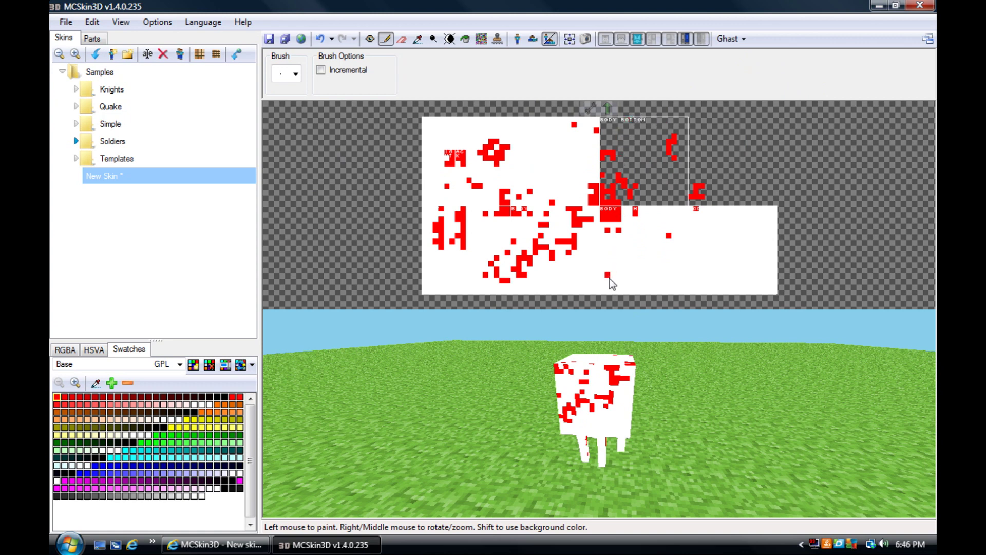